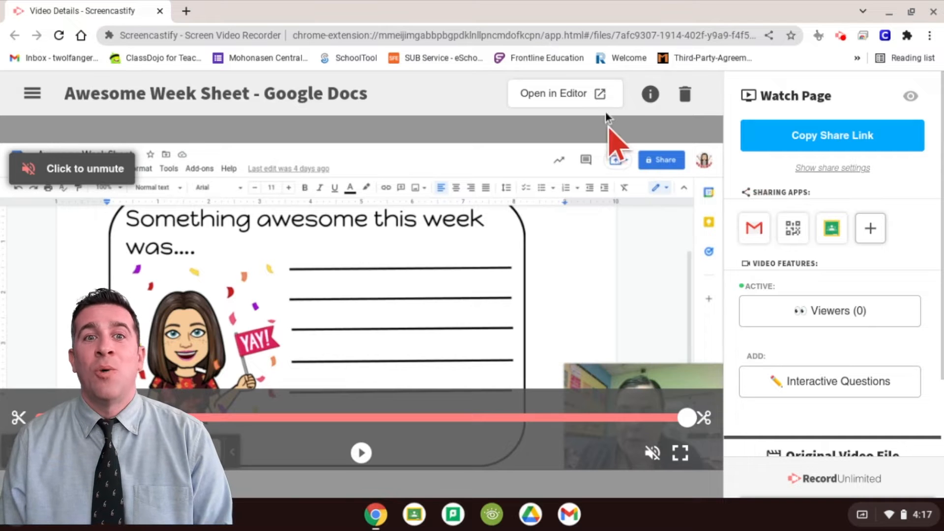
Open the Awesome Week Sheet recording in the video editor and select its clip at the 00:11 mark
click(573, 91)
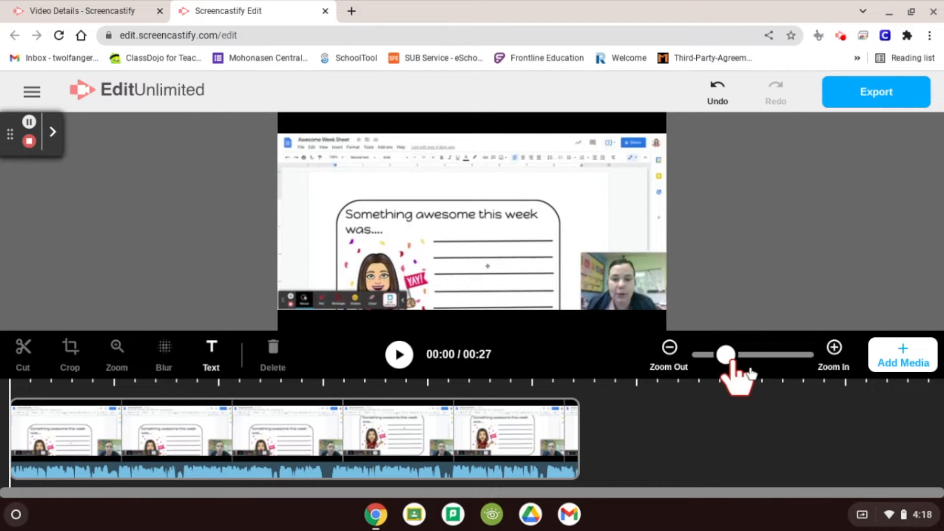
mouse_move(725, 355)
mouse_down()
mouse_move(712, 355)
mouse_move(727, 355)
mouse_up()
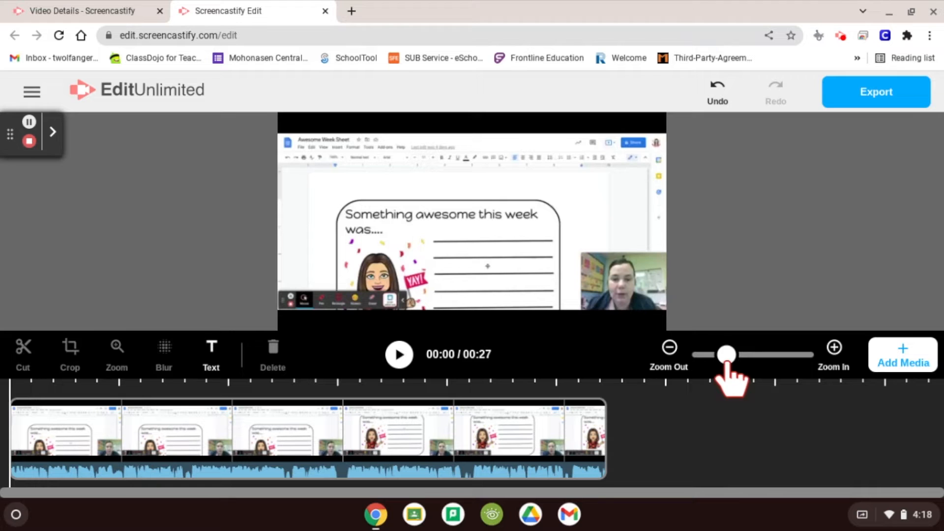
click(254, 403)
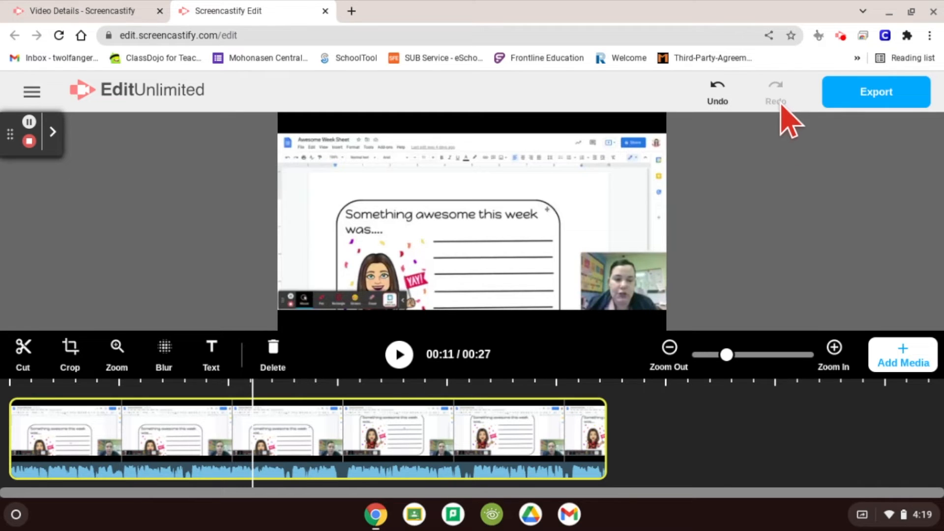
Add a title clip at the start of the timeline and clear its placeholder text
click(904, 366)
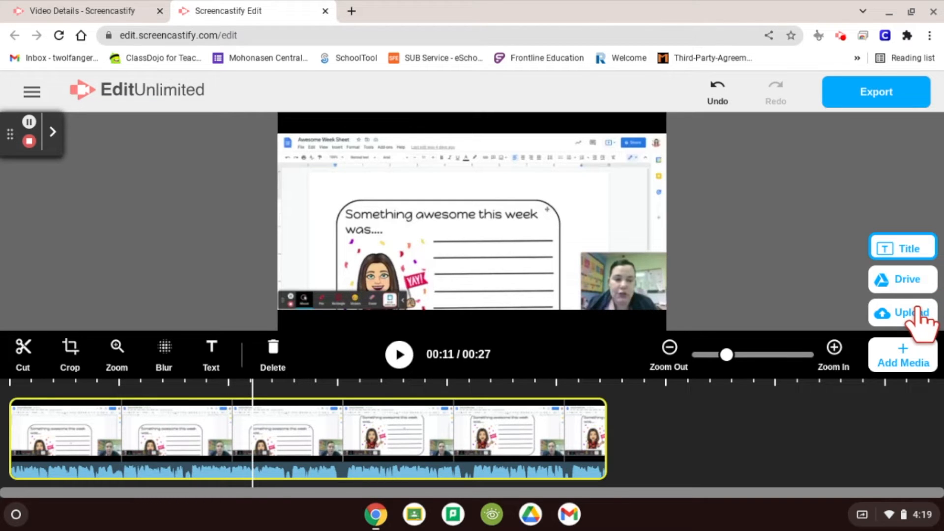
click(913, 248)
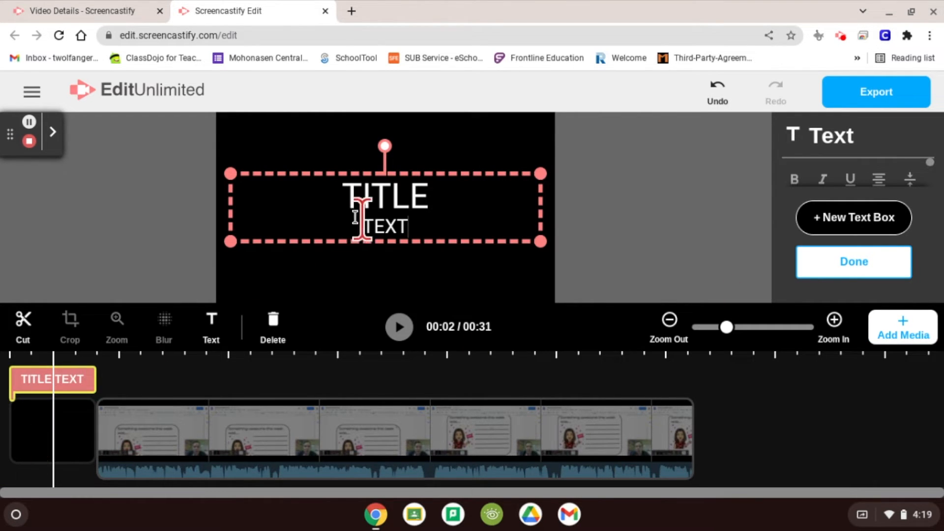
key(BackSpace)
key(BackSpace)
key(BackSpace)
key(BackSpace)
key(BackSpace)
key(BackSpace)
key(BackSpace)
key(BackSpace)
key(BackSpace)
key(BackSpace)
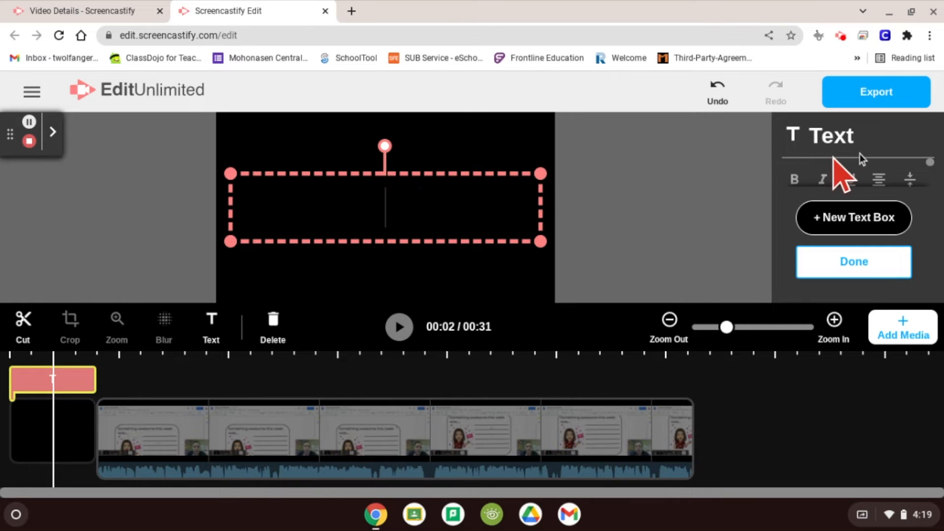
Set the title's text colour to yellow, enter "Sample text" as the title, and finish the text editing
scroll(832, 158, down, 1)
scroll(834, 162, down, 3)
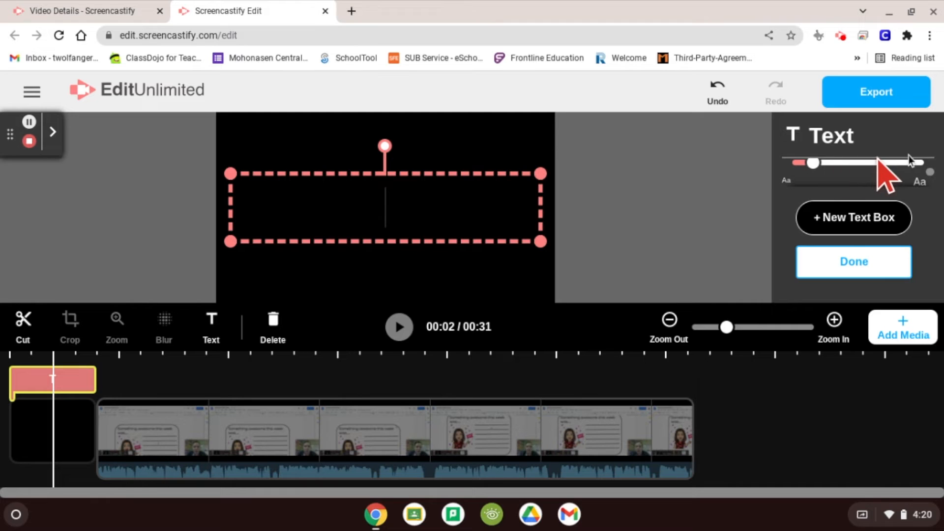
click(881, 164)
scroll(882, 165, down, 1)
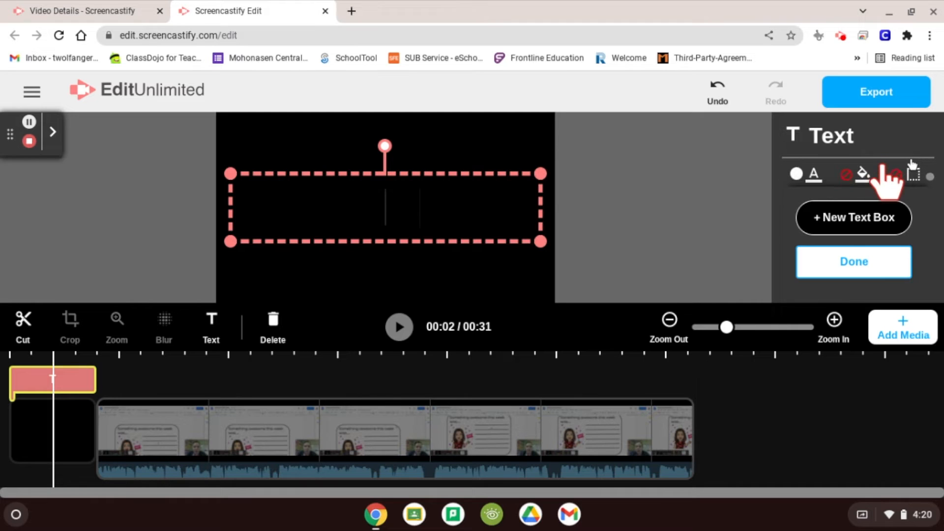
click(842, 161)
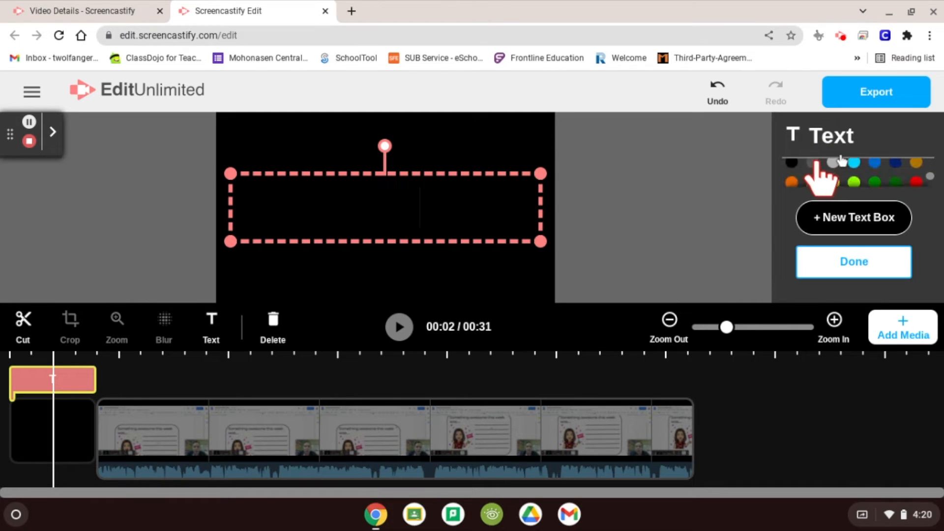
click(833, 167)
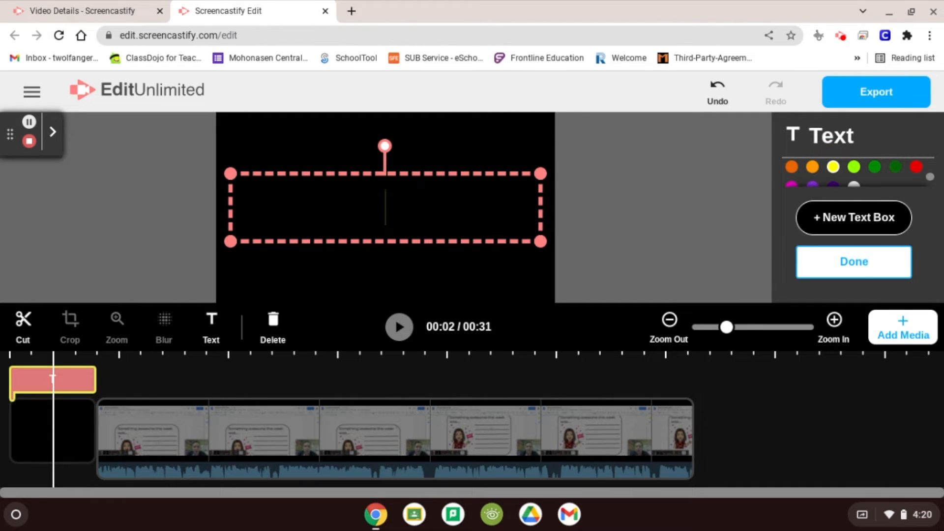
text(Sample text)
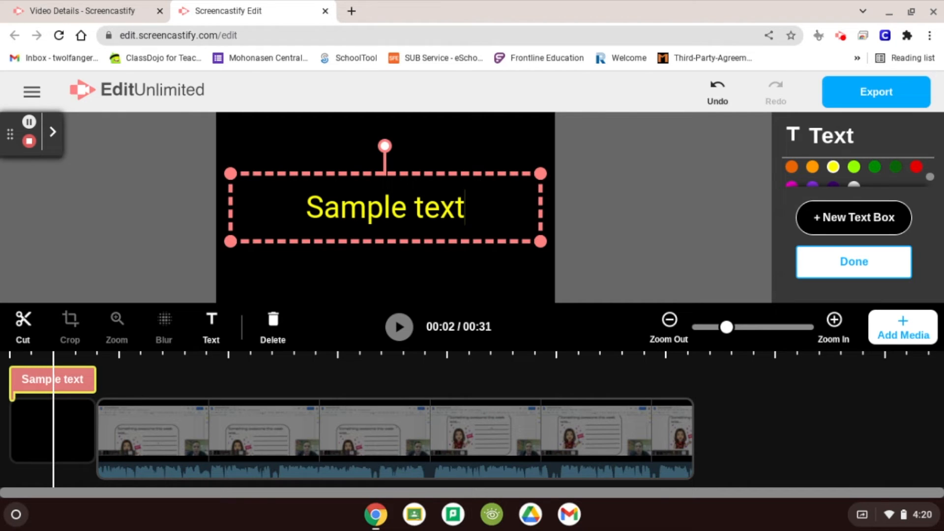
click(841, 266)
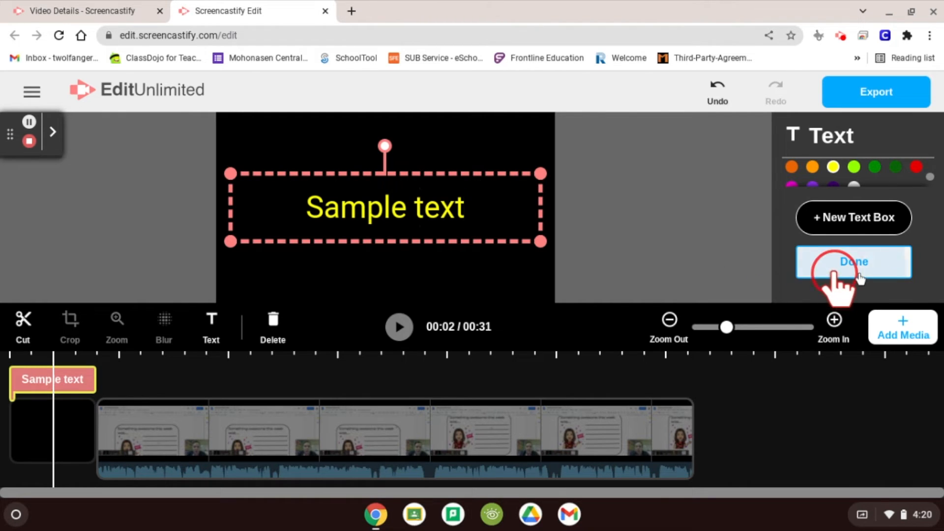
Import the video "How To #2- Intro.webm" from the Screencastify folder in Drive into the timeline
click(922, 334)
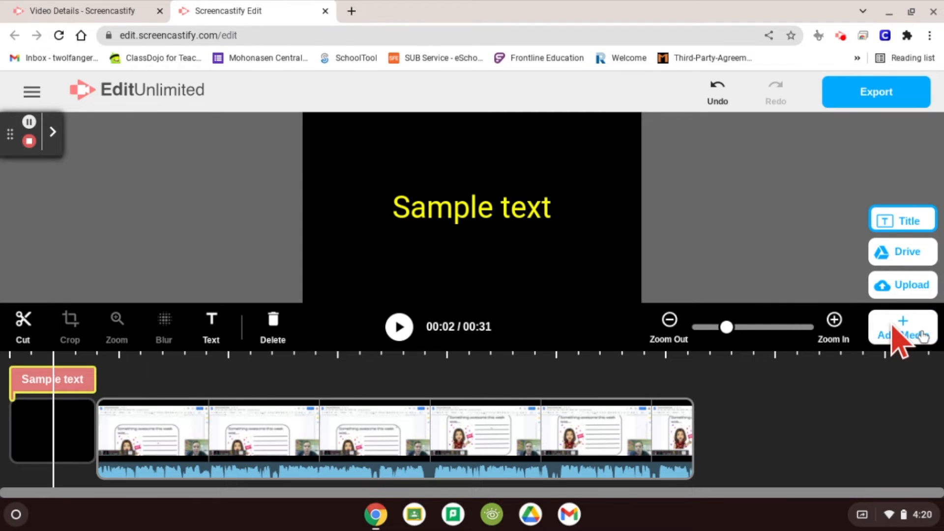
click(925, 254)
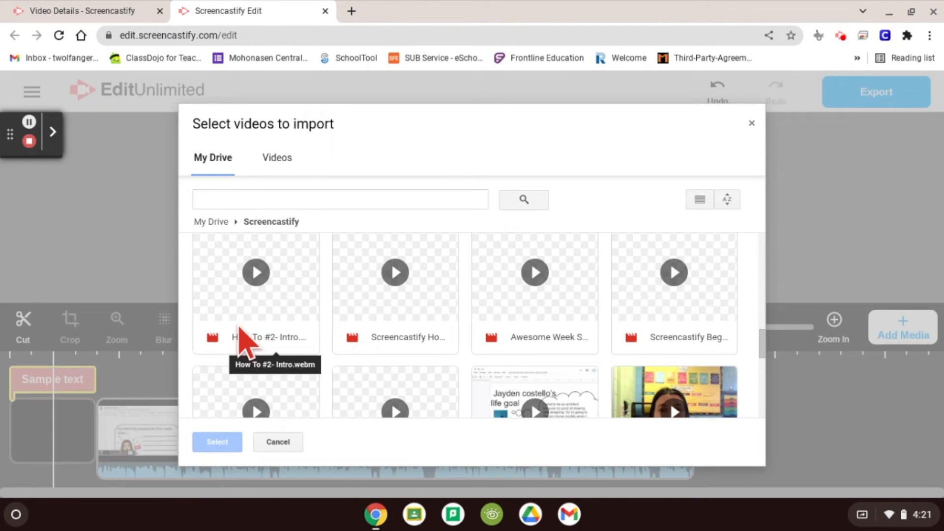
click(224, 335)
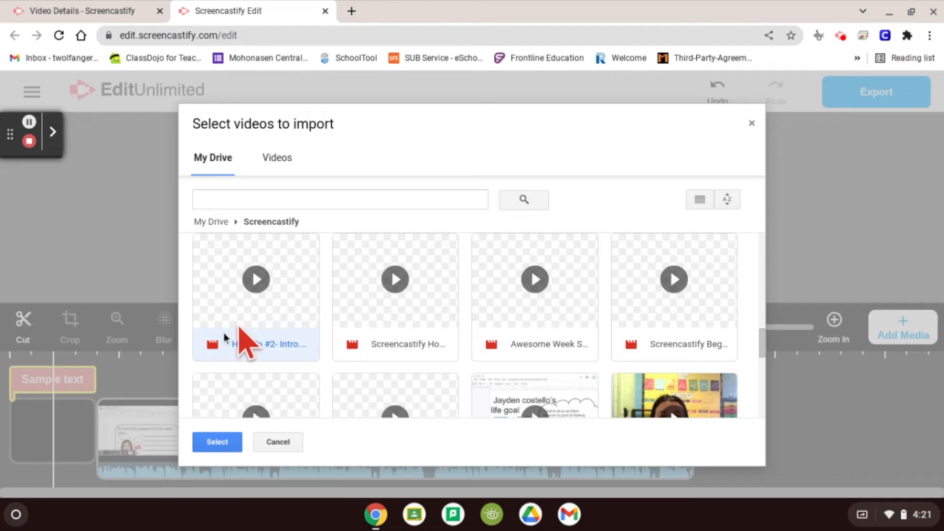
double_click(224, 335)
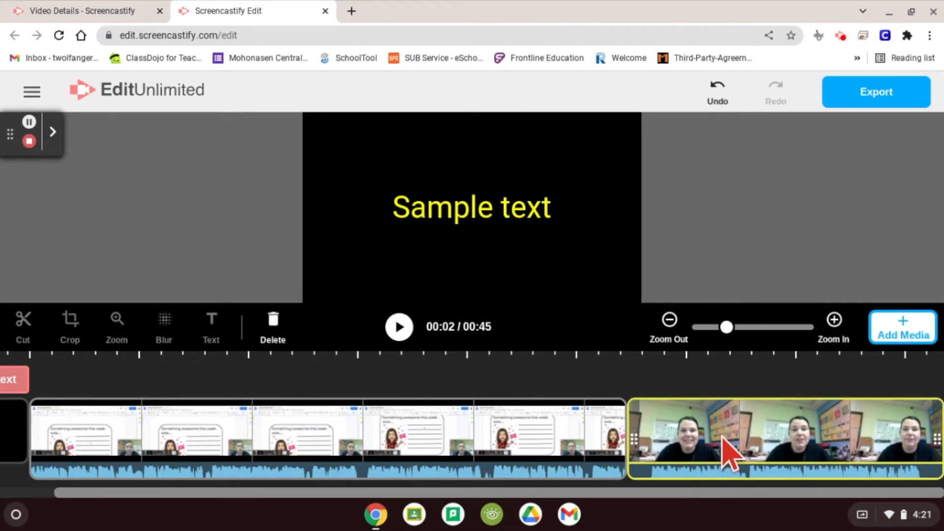
Split the worksheet recording at 00:09 and 00:19 and delete the section between the two cuts
click(148, 428)
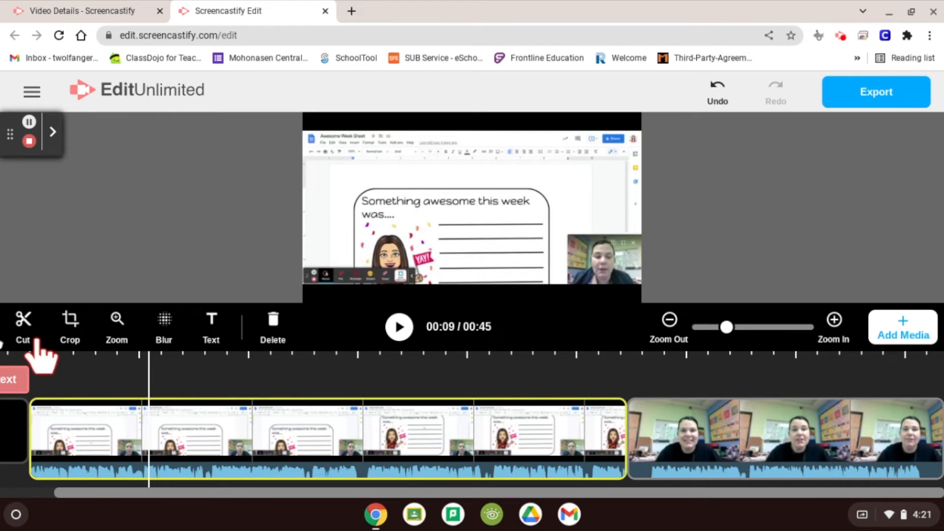
click(23, 324)
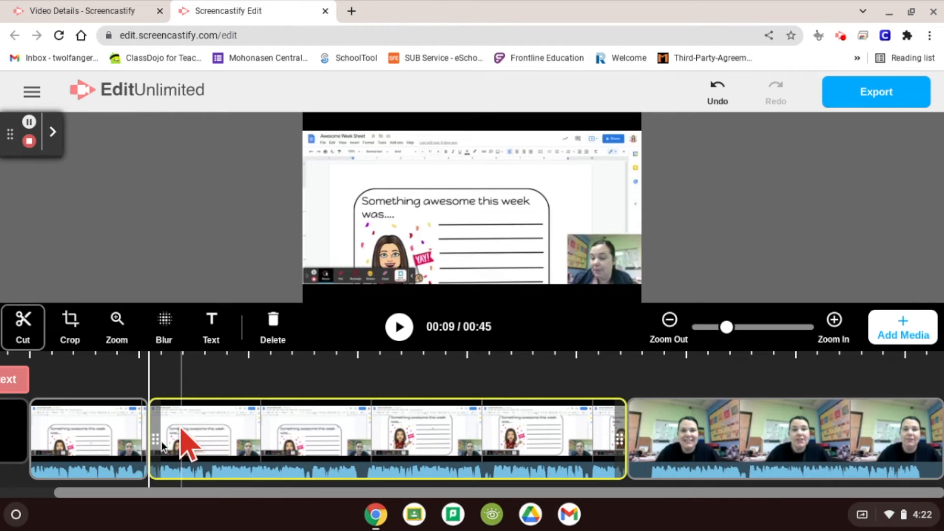
click(356, 448)
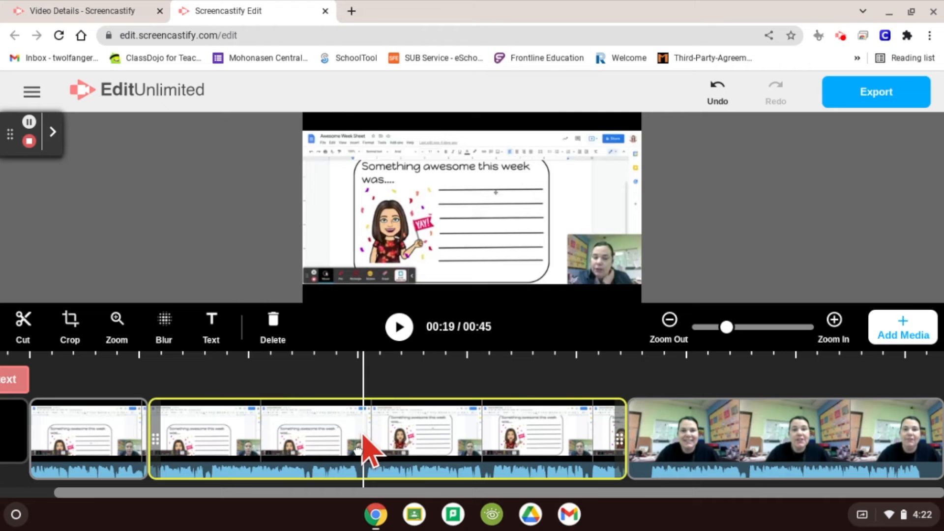
click(27, 326)
click(249, 413)
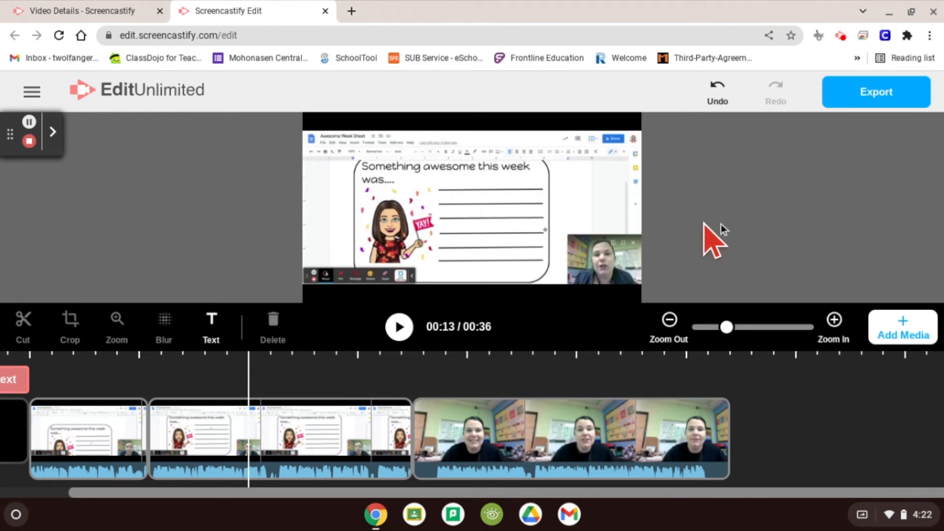
Export the edited video to Screencastify under the name "Demo Video" and close the export dialog
click(894, 91)
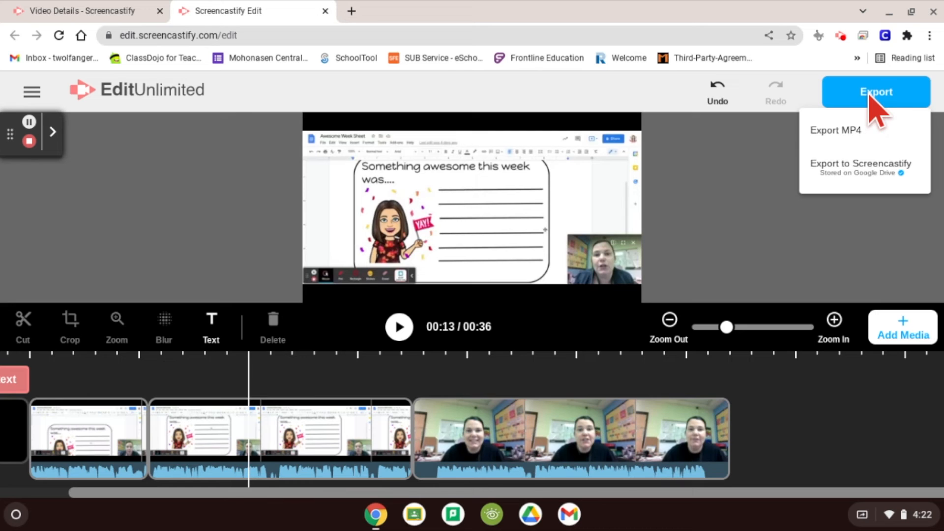
click(913, 164)
click(515, 282)
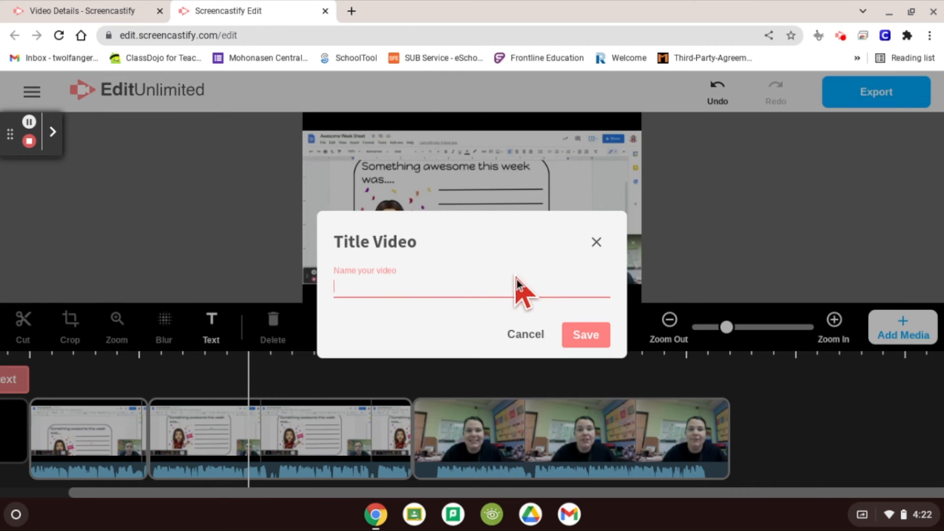
text(Demo Video)
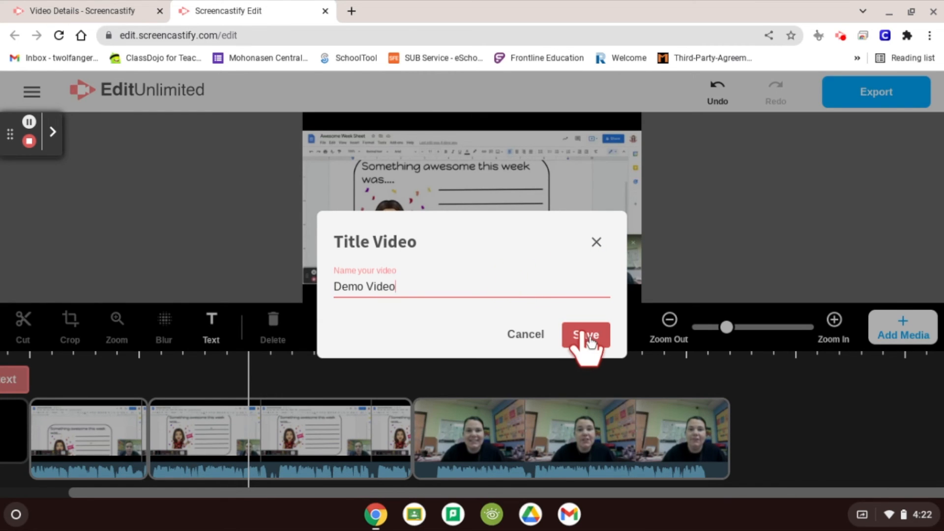
click(585, 336)
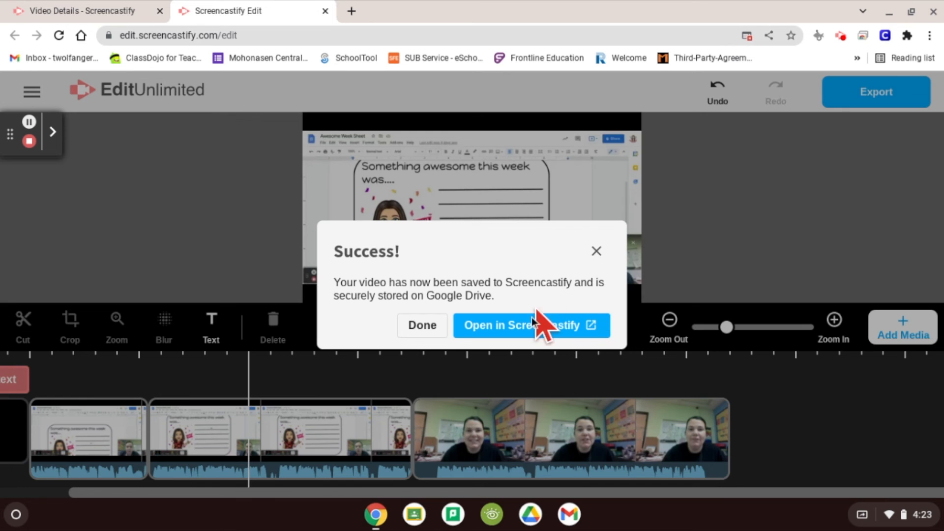
click(439, 327)
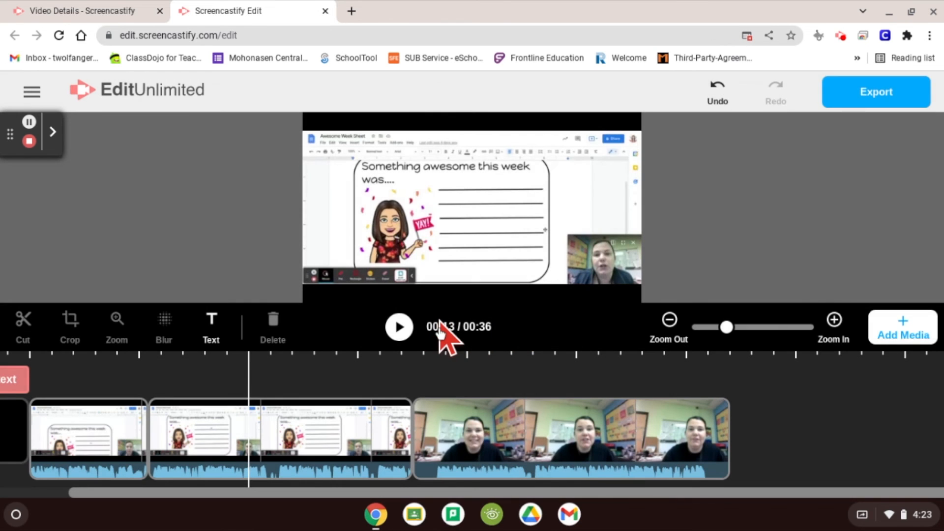